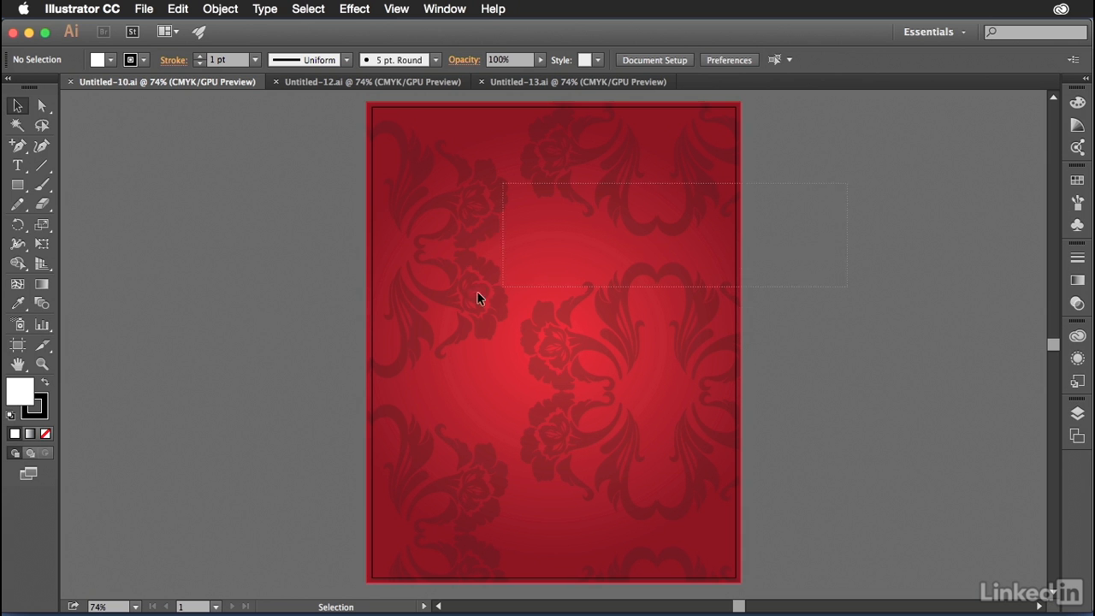
# - Select the red cover background in Untitled-10.ai and float the Libraries panel beside the artboard, enlarged to show all the library items
pyautogui.click(377, 318)
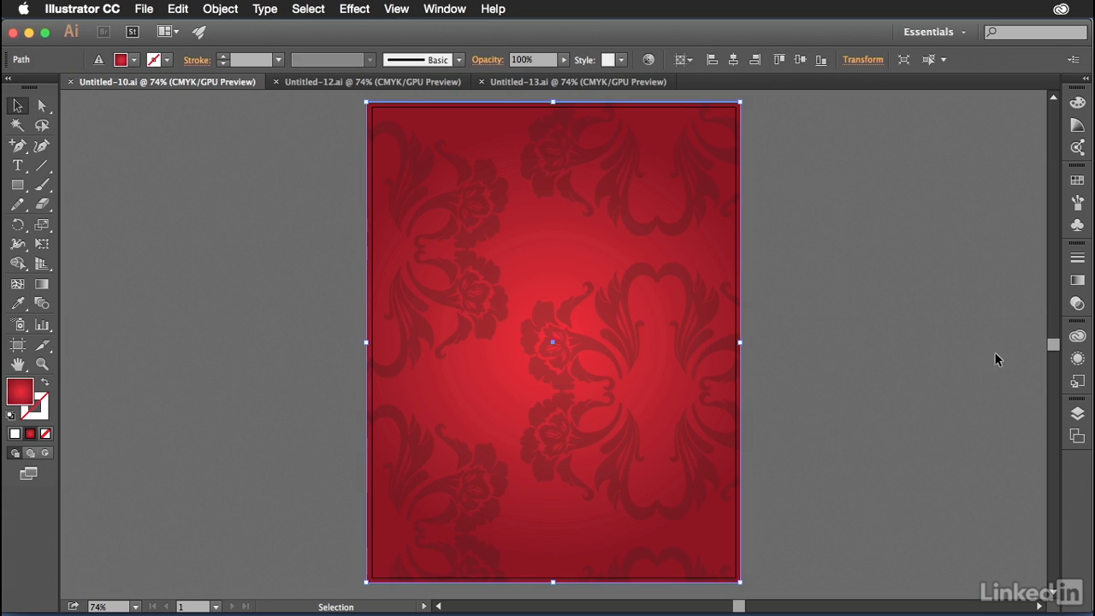
pyautogui.click(1077, 338)
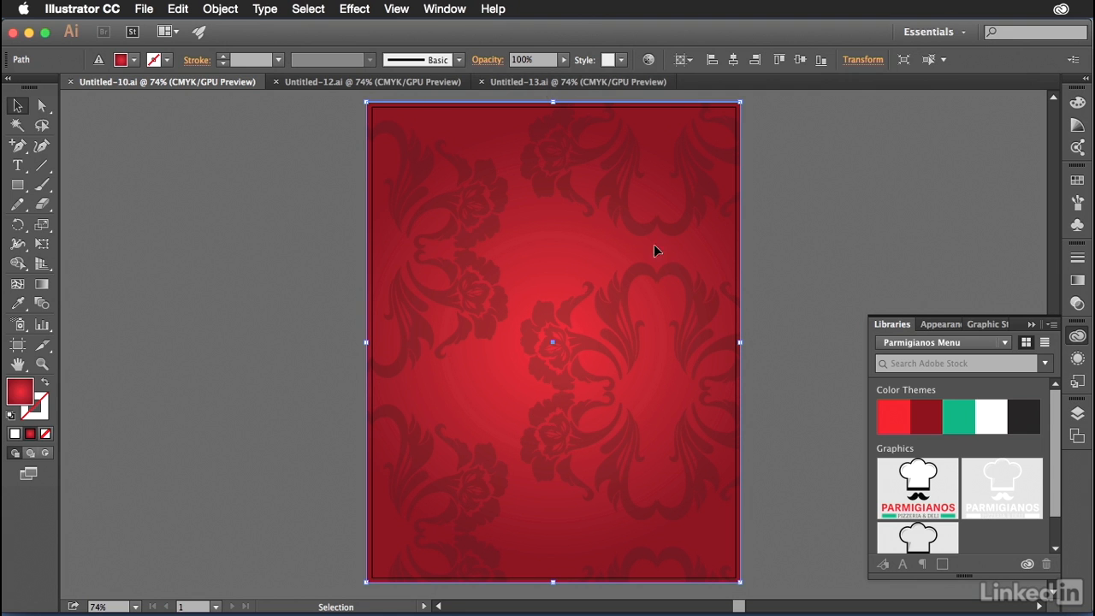
pyautogui.moveTo(894, 324); pyautogui.dragTo(823, 201)
pyautogui.moveTo(881, 453); pyautogui.dragTo(821, 564)
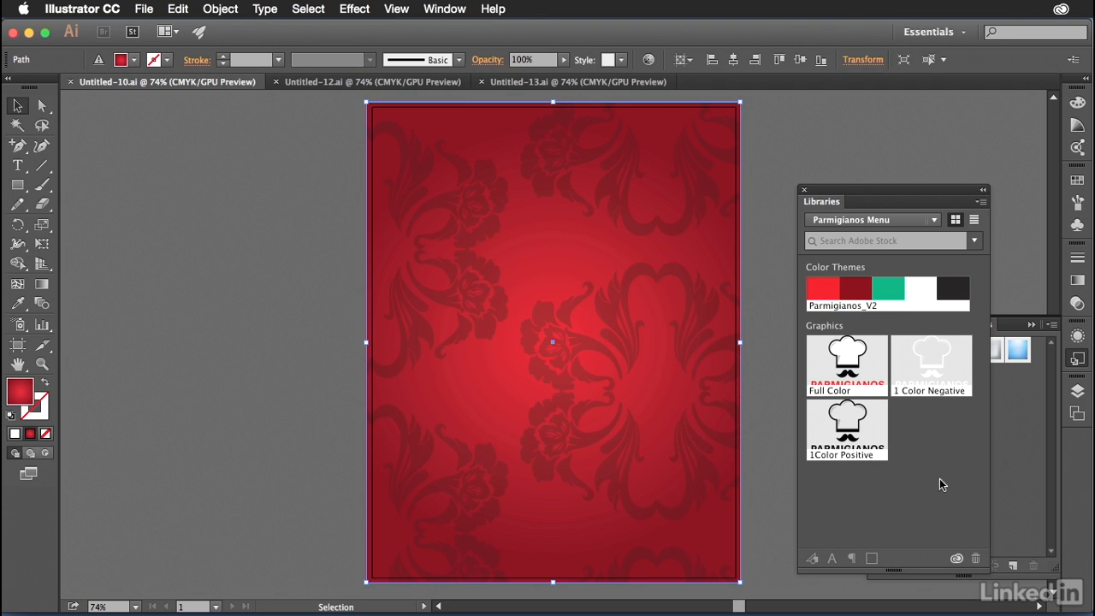
# - Add the selected cover background to the Parmigianos Menu library's graphics and name it "cover artwork"
pyautogui.moveTo(735, 535)
pyautogui.mouseDown()
pyautogui.moveTo(860, 533)
pyautogui.moveTo(778, 517)
pyautogui.moveTo(843, 518)
pyautogui.mouseUp()
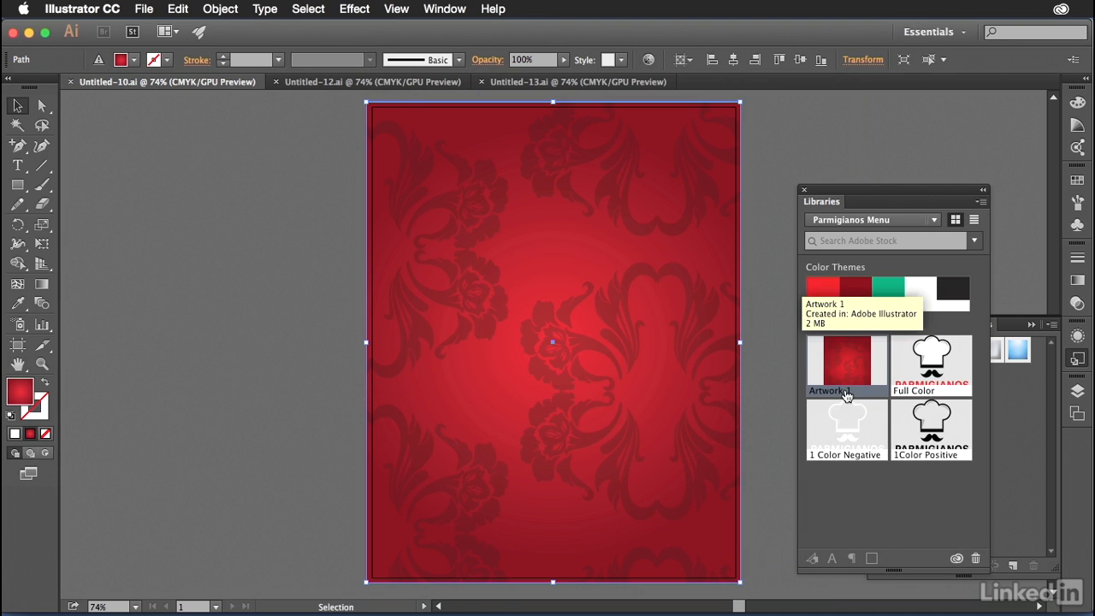
pyautogui.doubleClick(845, 392)
pyautogui.write('cover artwork')
pyautogui.press('Return')
# - Add the white panel and red border artwork from Untitled-12.ai to the library's graphics and name it "inside Page"
pyautogui.click(315, 86)
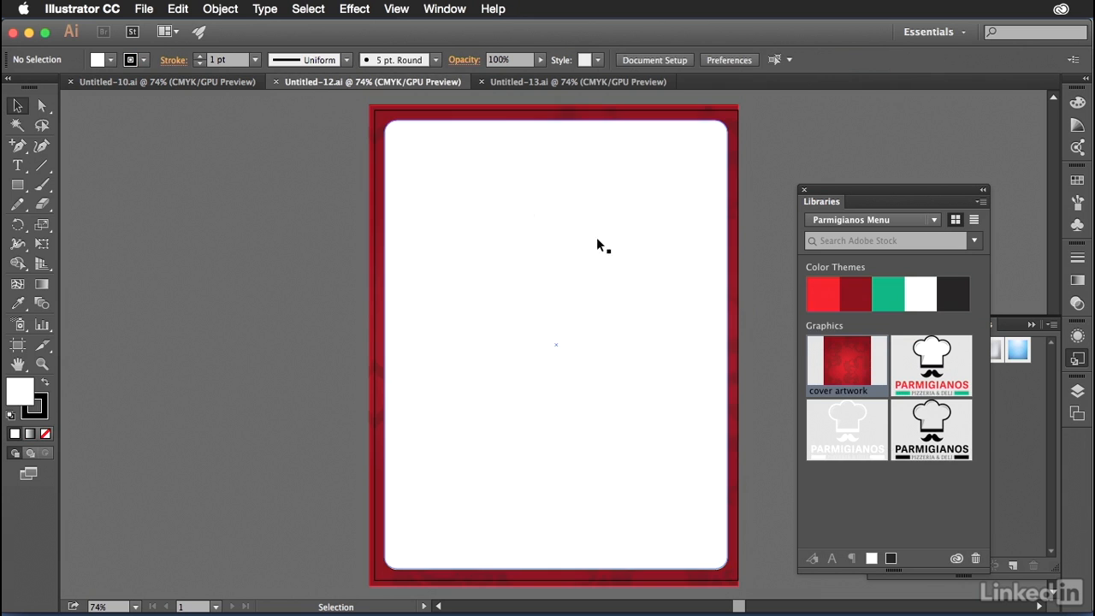
pyautogui.click(542, 80)
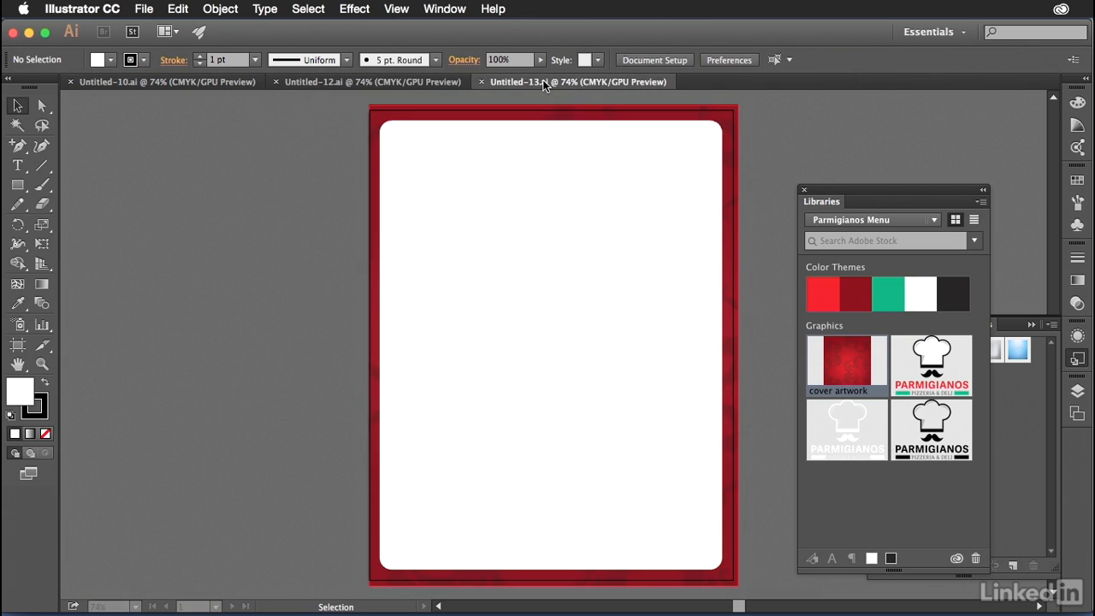
pyautogui.click(366, 83)
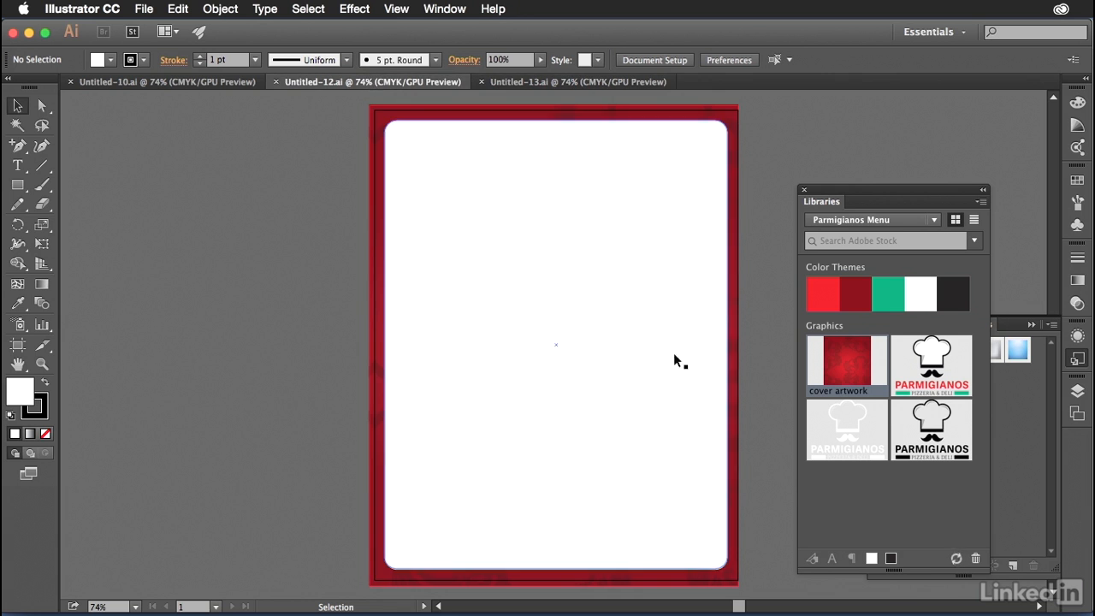
pyautogui.click(745, 421)
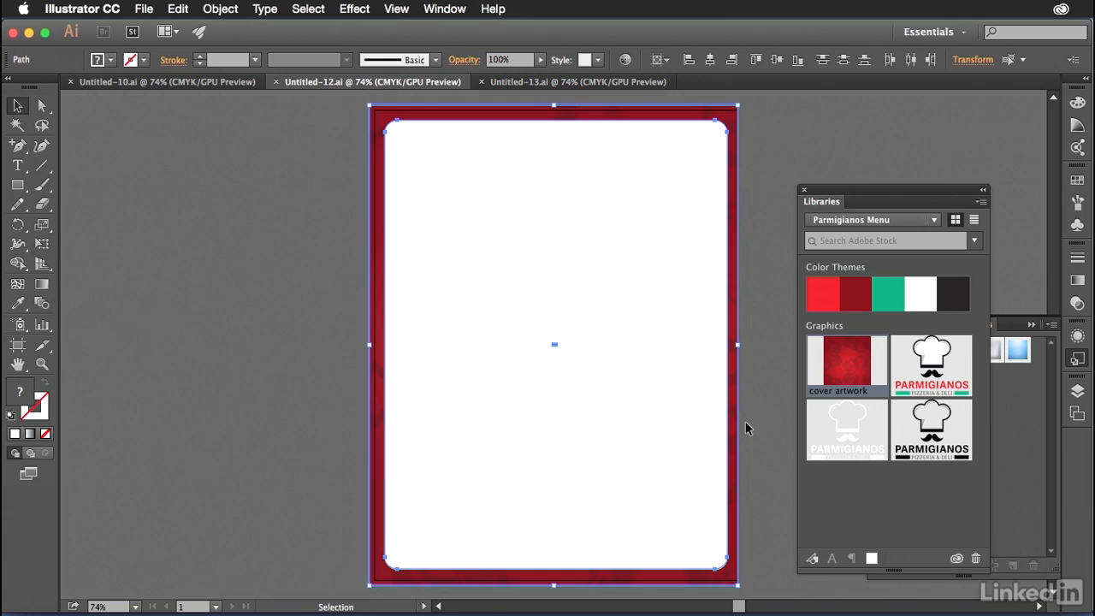
pyautogui.click(811, 558)
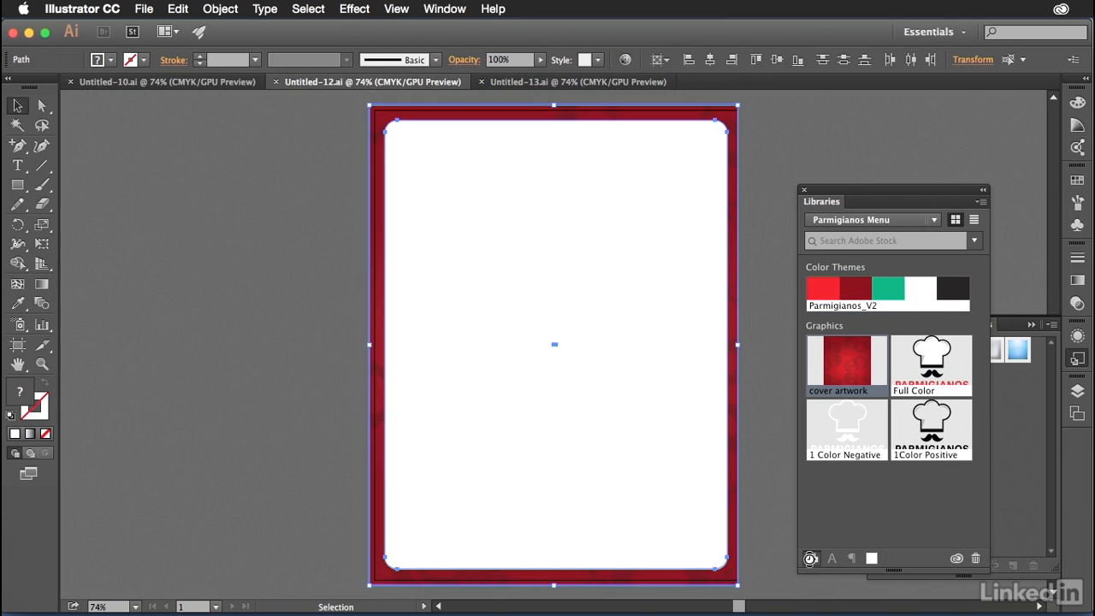
pyautogui.doubleClick(831, 390)
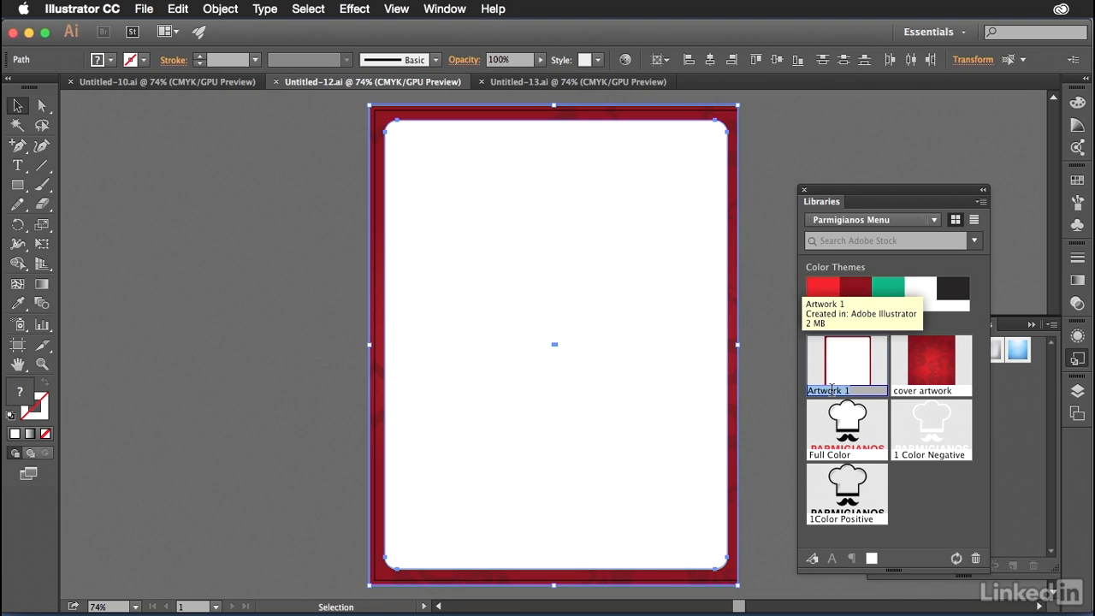
pyautogui.write('inside Page')
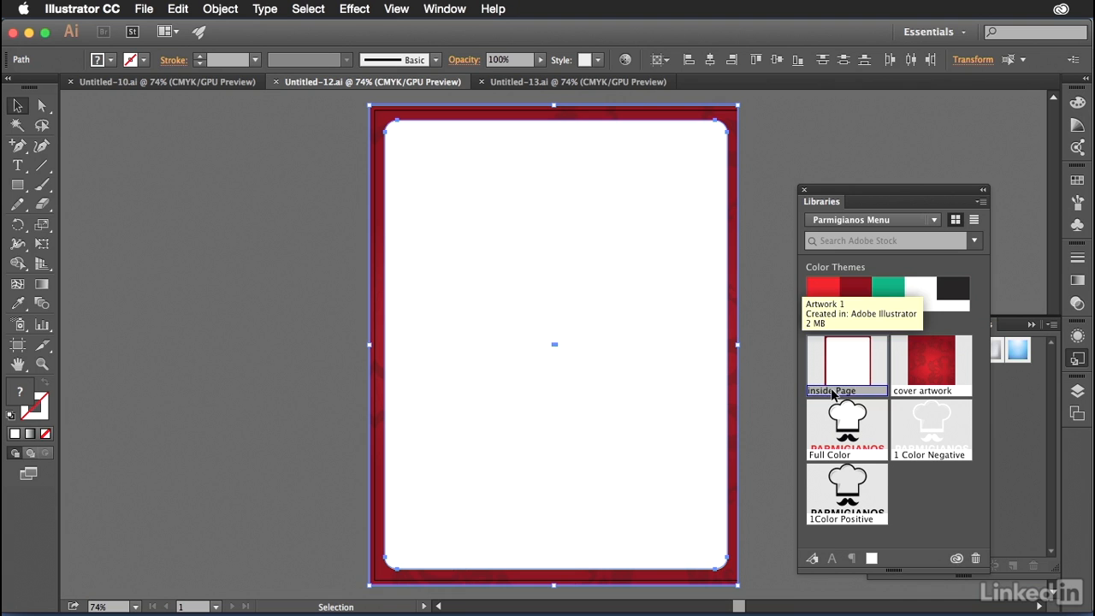
pyautogui.press('Return')
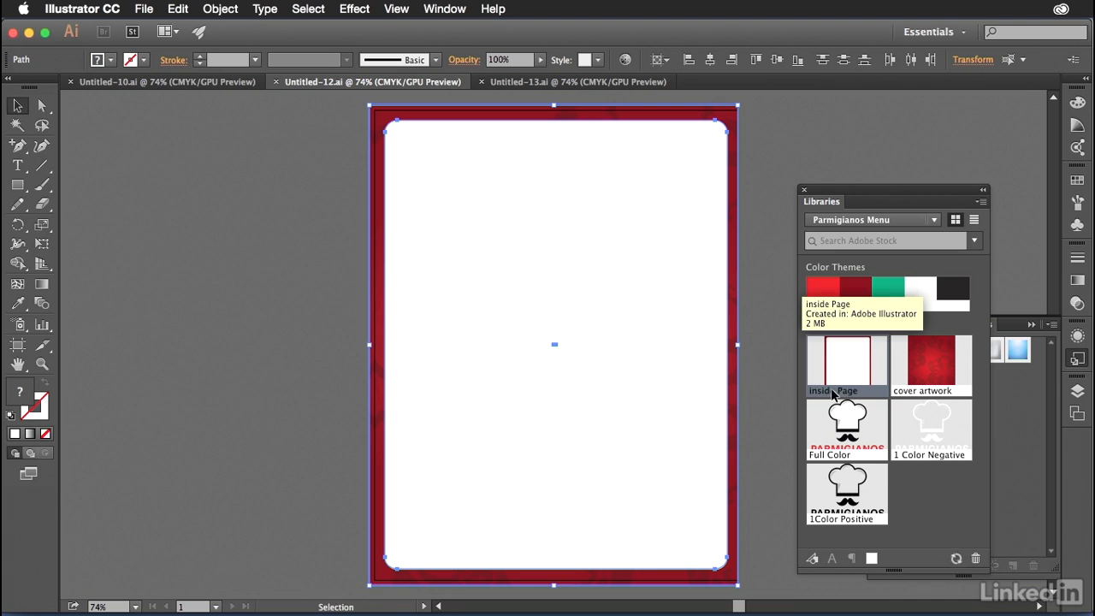
# - Compare the page in Untitled-13.ai with Untitled-12.ai, and rename the "inside Page" library graphic as "inside Page left"
pyautogui.click(587, 81)
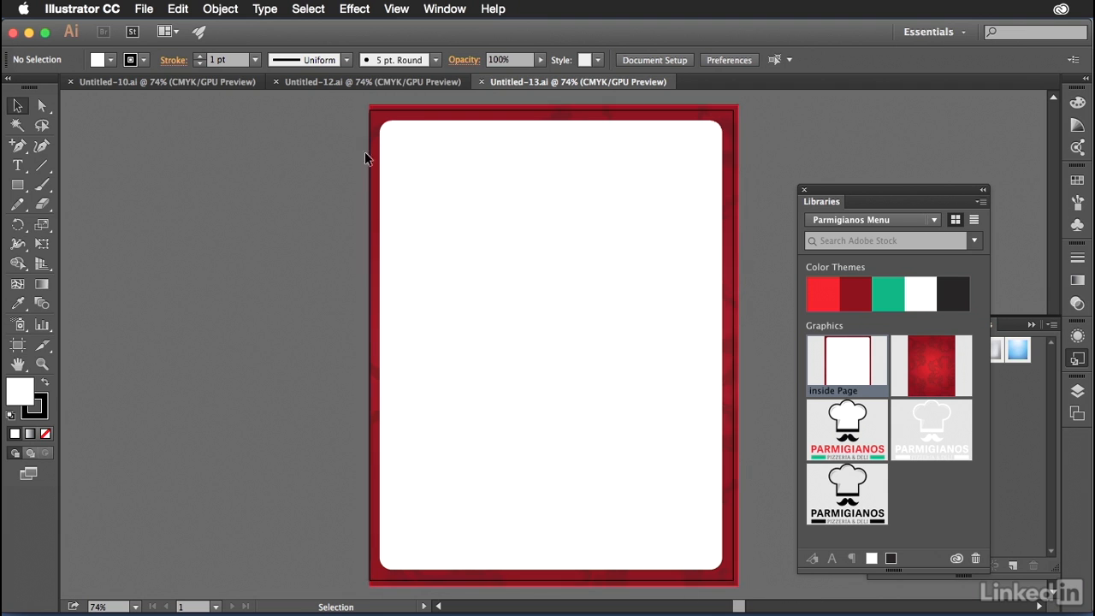
pyautogui.click(410, 81)
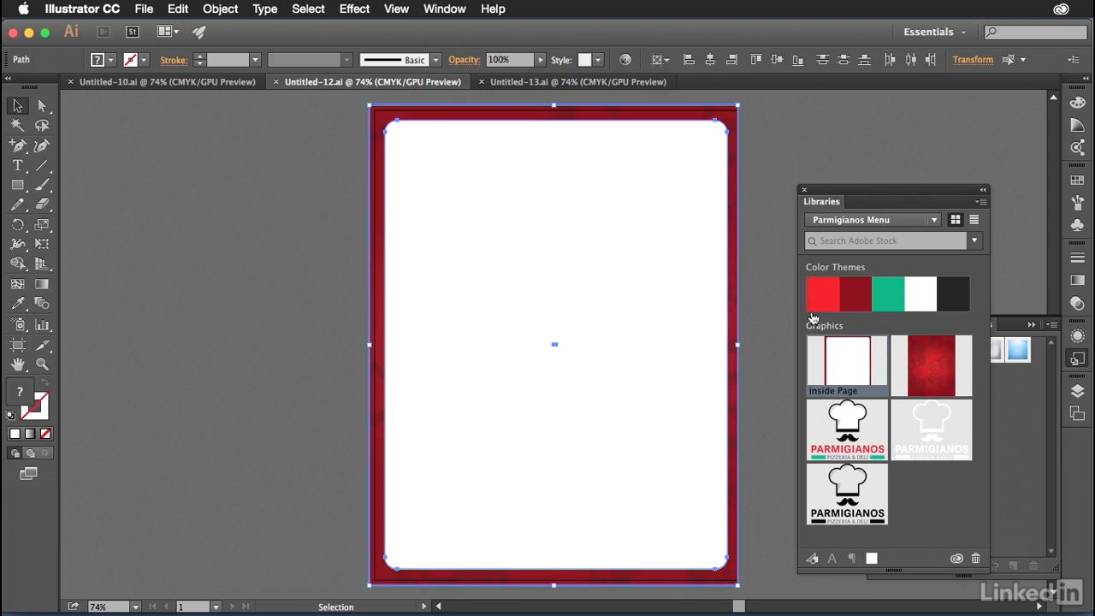
pyautogui.doubleClick(856, 392)
pyautogui.write('left')
pyautogui.press('Return')
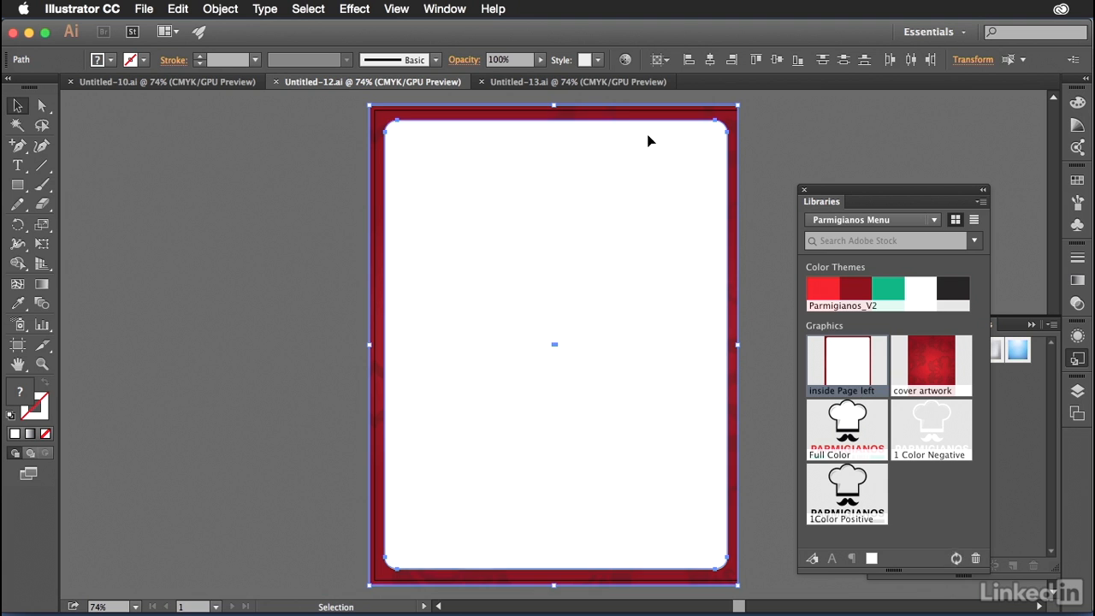
# - Add the page artwork from Untitled-13.ai to the library's graphics and name it "inside page right"
pyautogui.click(623, 82)
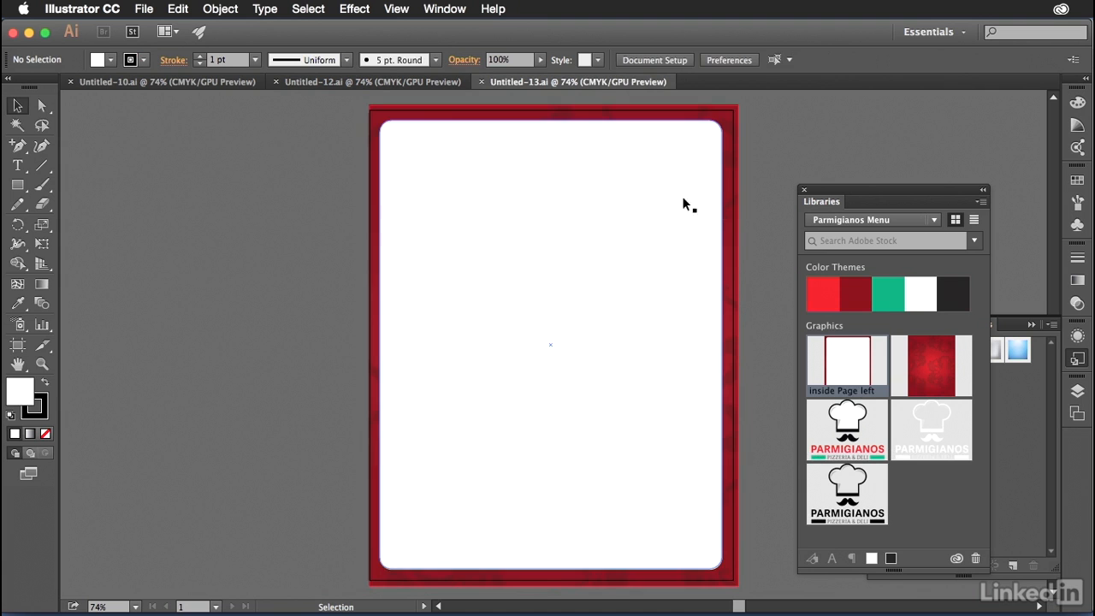
pyautogui.click(733, 294)
pyautogui.click(812, 559)
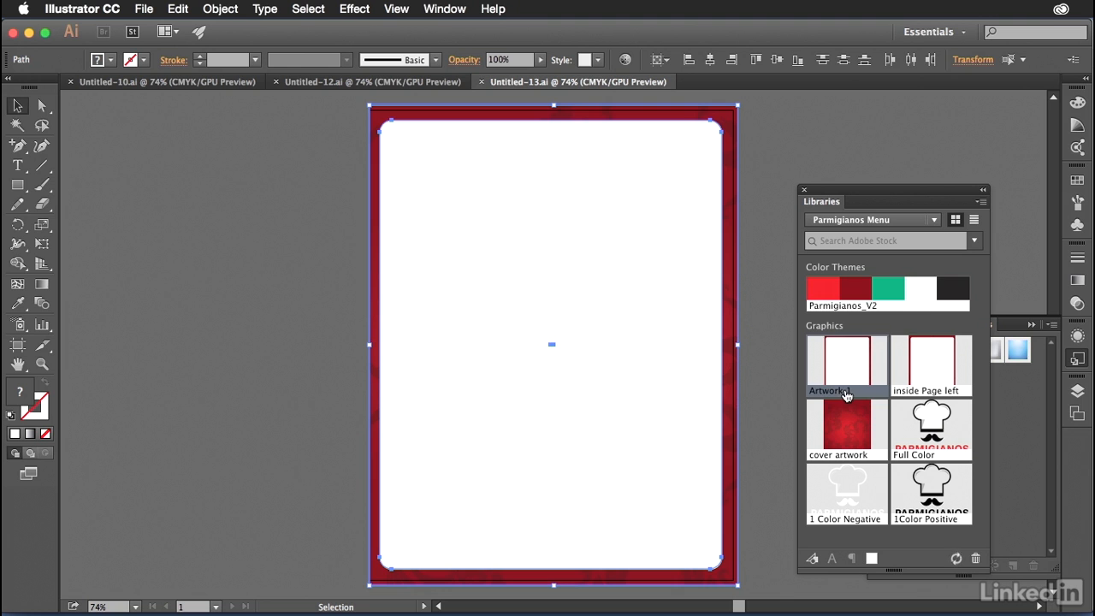
pyautogui.doubleClick(846, 390)
pyautogui.write('inside page right')
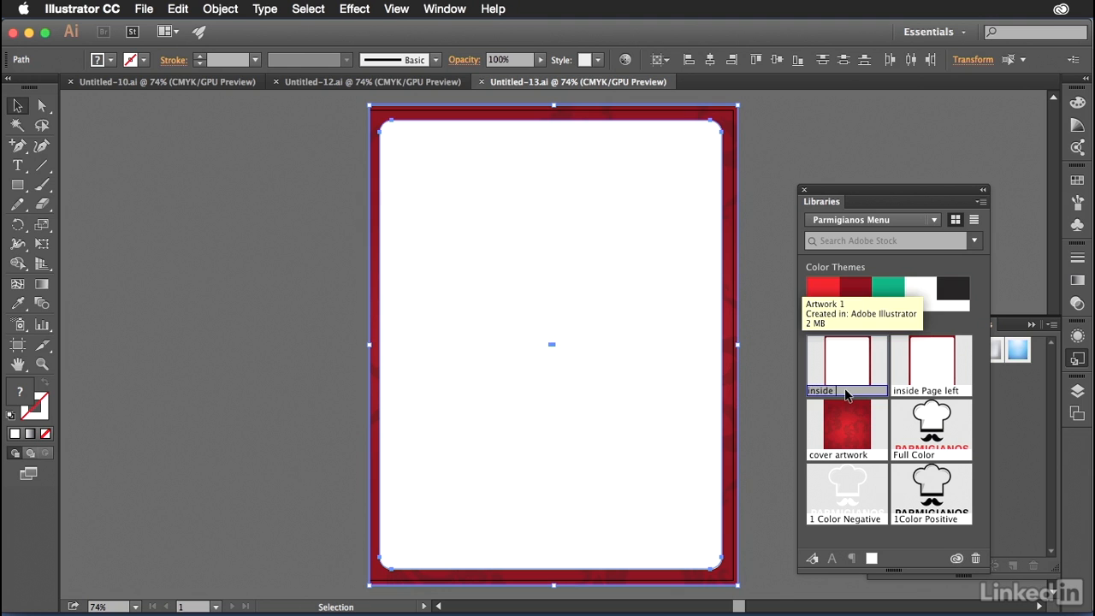
pyautogui.press('Return')
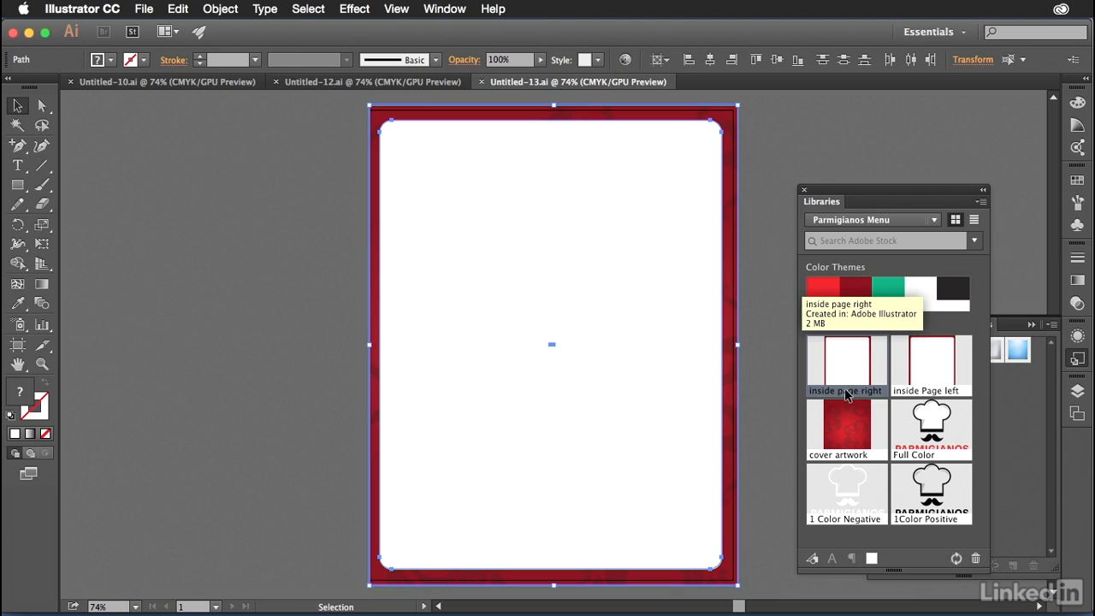
pyautogui.click(917, 387)
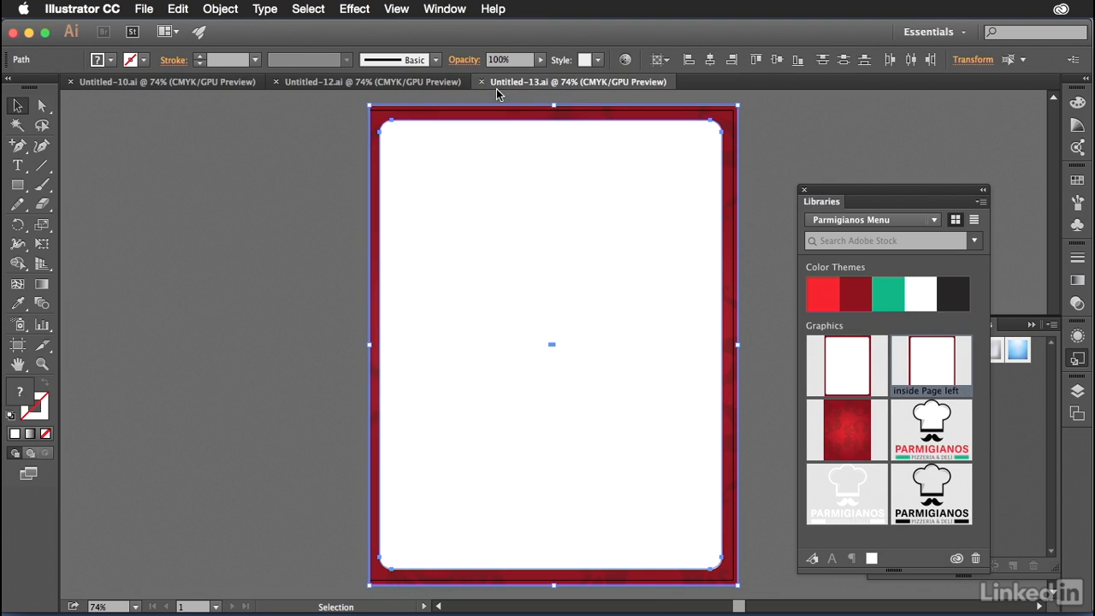
# - Save Untitled-10.ai under the name cover on the Desktop, in Adobe Illustrator (ai) format
pyautogui.click(137, 83)
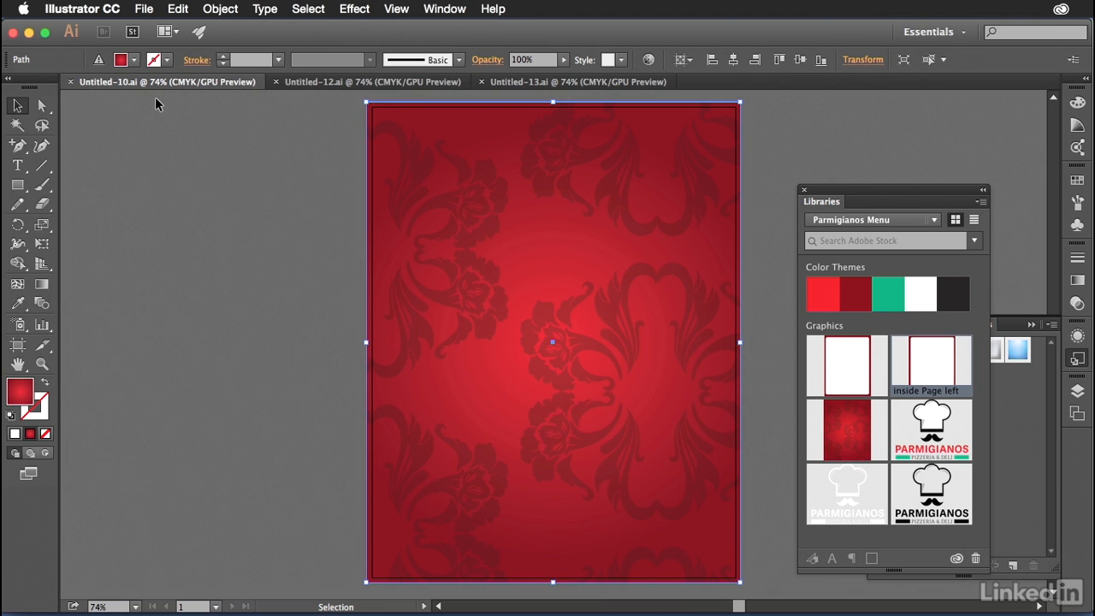
pyautogui.click(144, 9)
pyautogui.click(177, 147)
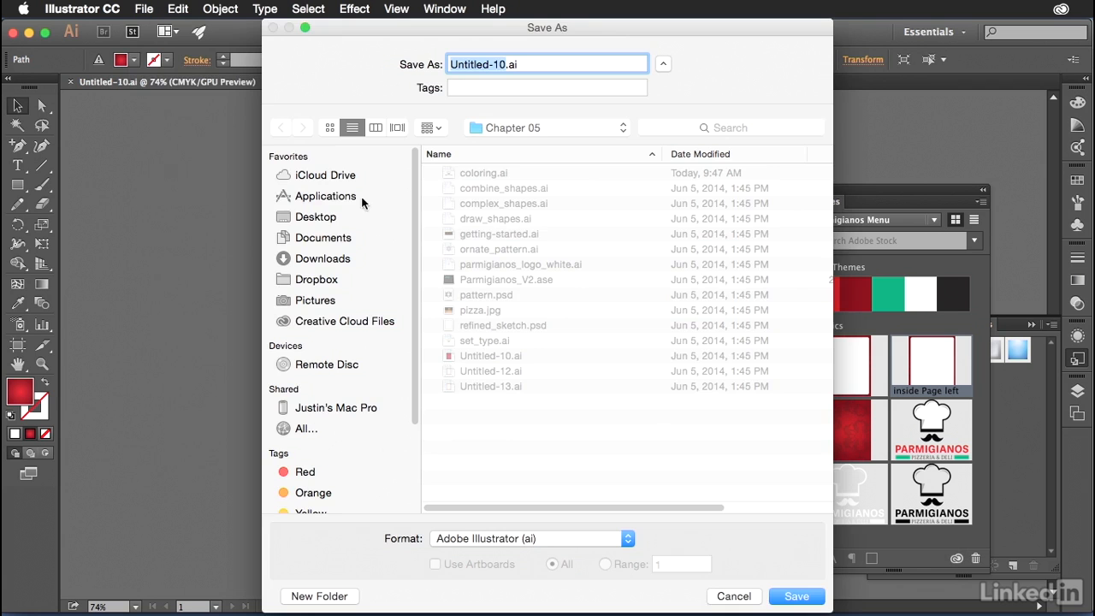
pyautogui.click(316, 221)
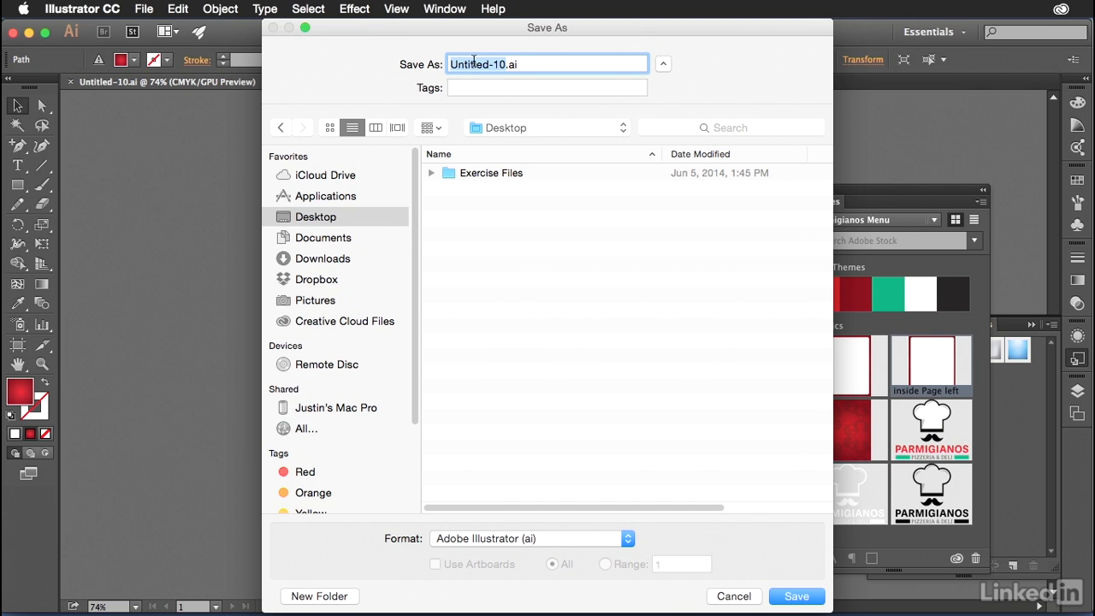
pyautogui.write('cover')
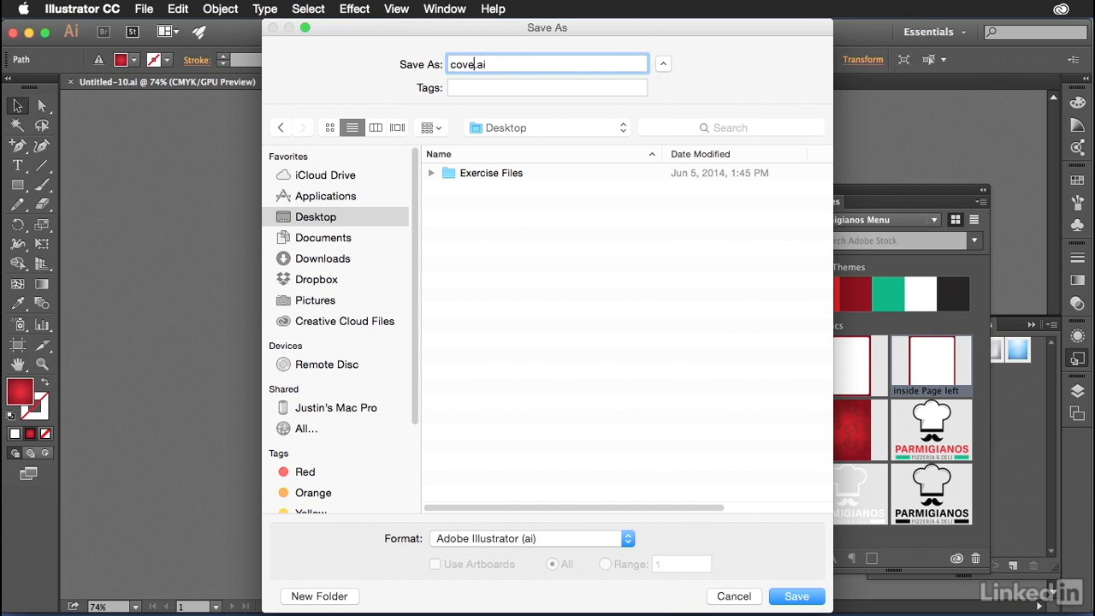
pyautogui.click(482, 537)
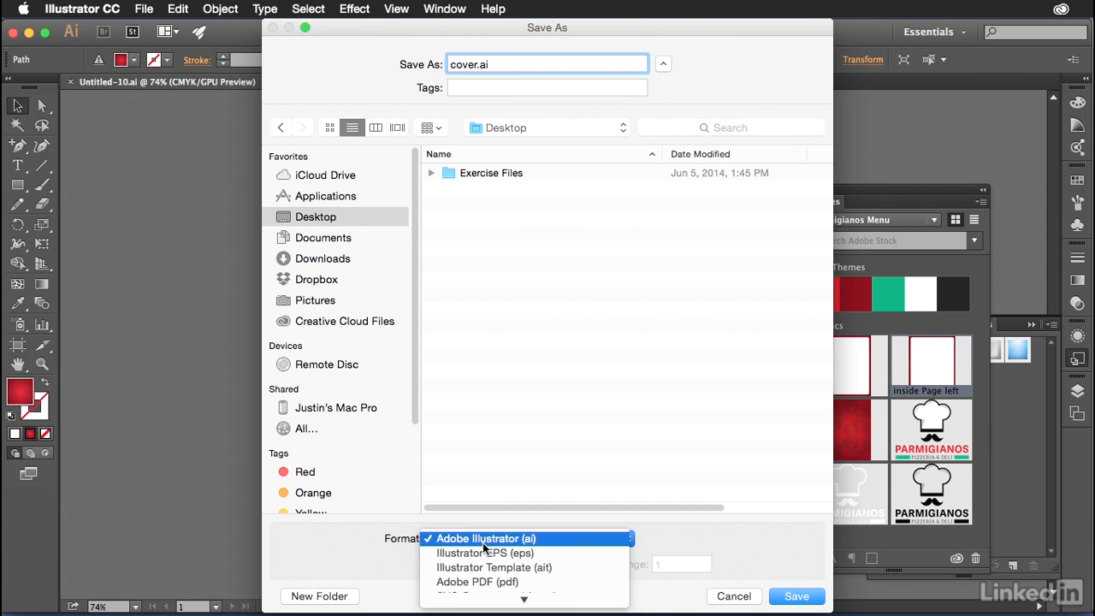
pyautogui.click(486, 539)
pyautogui.click(791, 596)
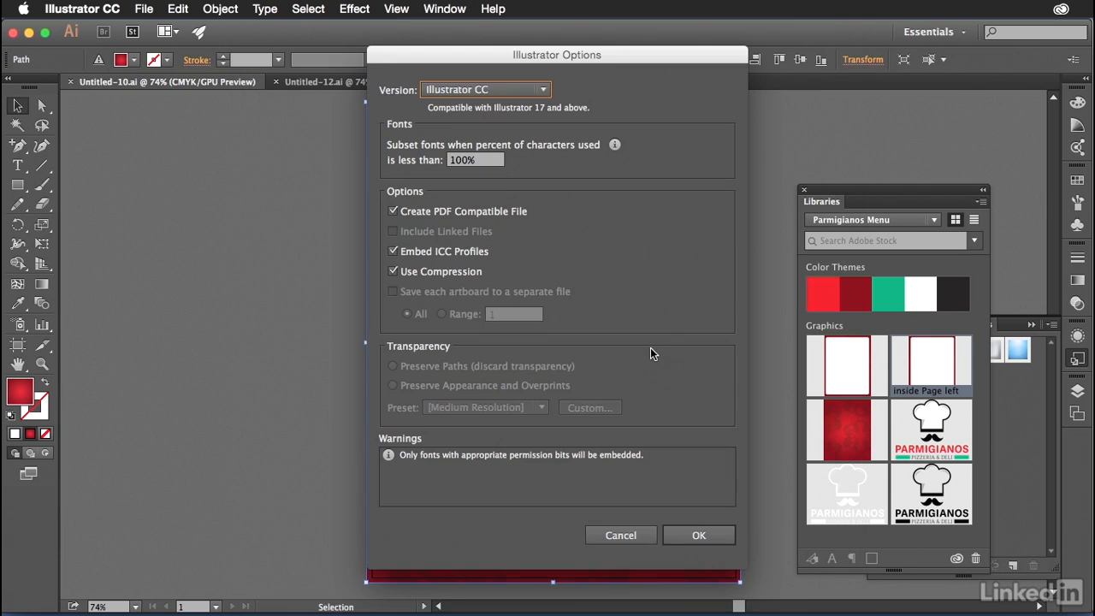
# - Review the legacy format versions, keep Illustrator CC as the version, and accept the save options for the cover file
pyautogui.click(539, 92)
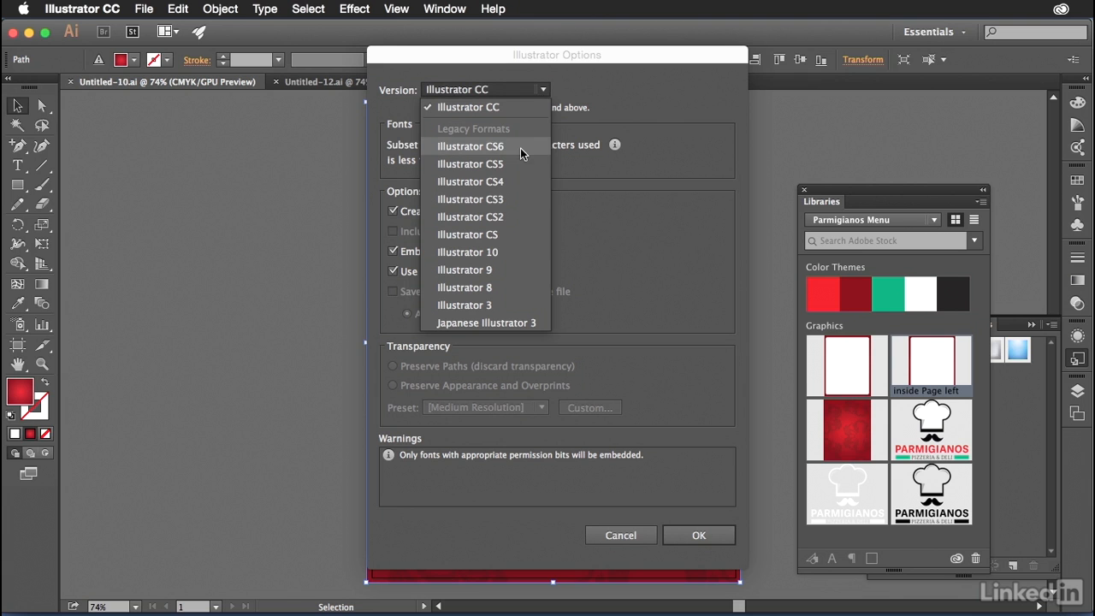
pyautogui.click(685, 197)
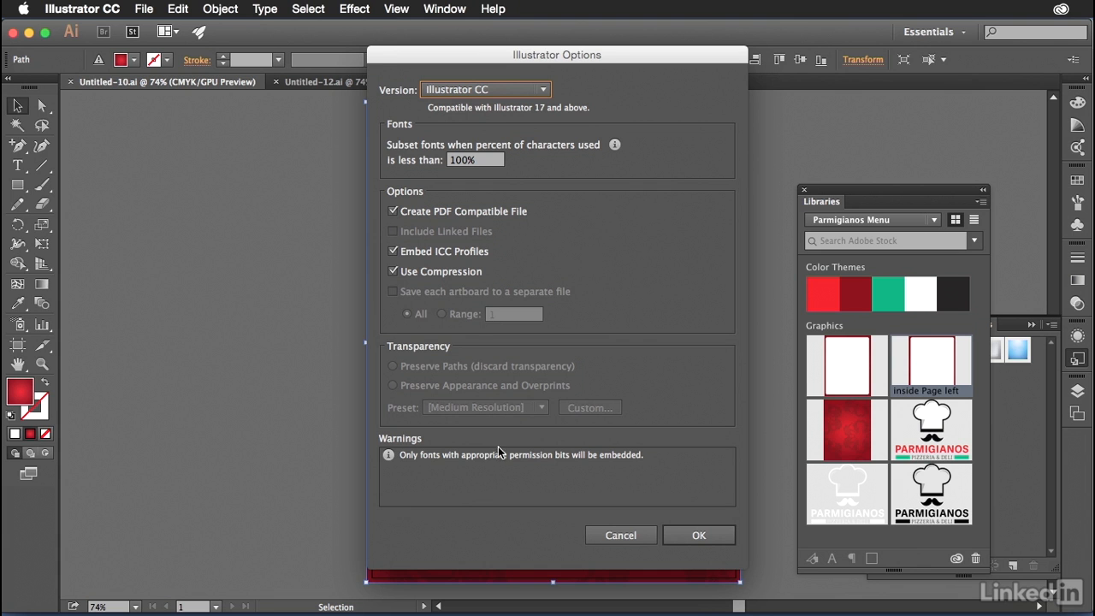
pyautogui.click(687, 538)
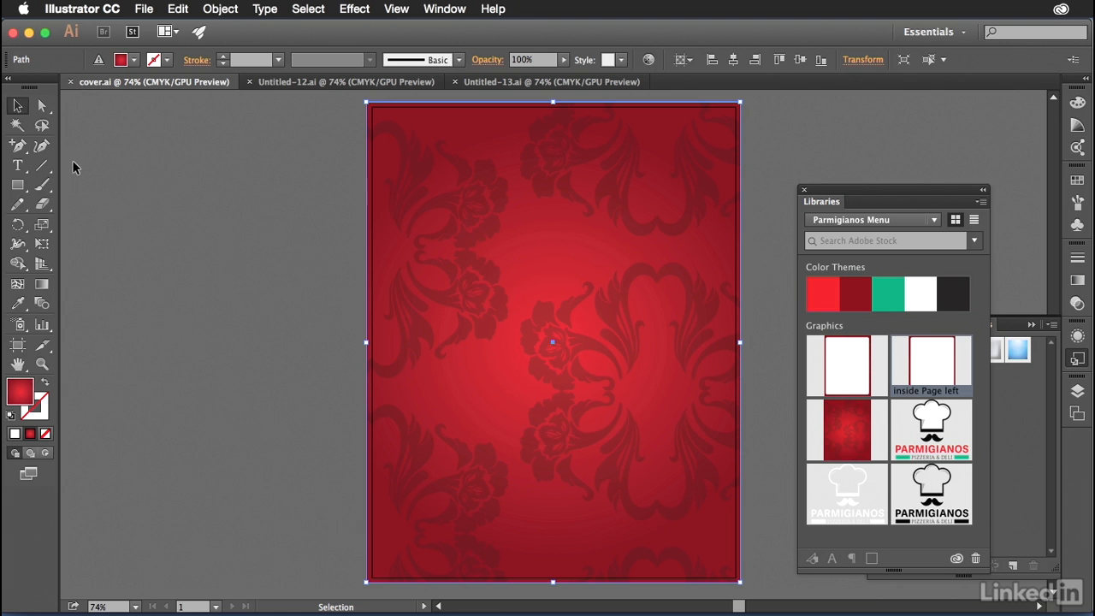
# - Save Untitled-12.ai to the Desktop as inside_left in Adobe PDF (pdf) format
pyautogui.click(360, 86)
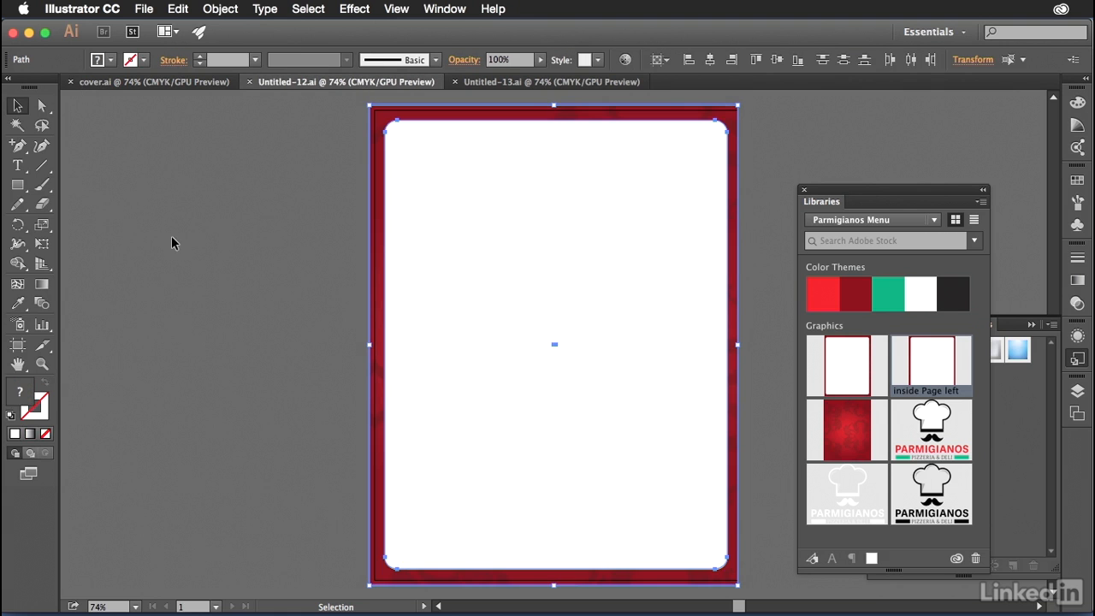
pyautogui.click(137, 7)
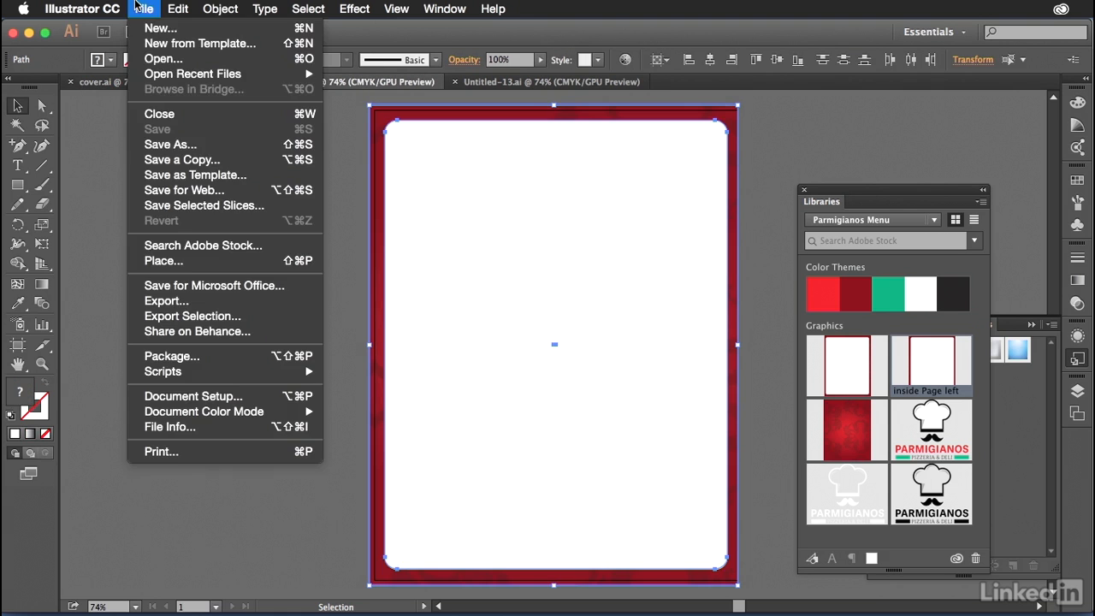
pyautogui.click(167, 143)
pyautogui.click(525, 538)
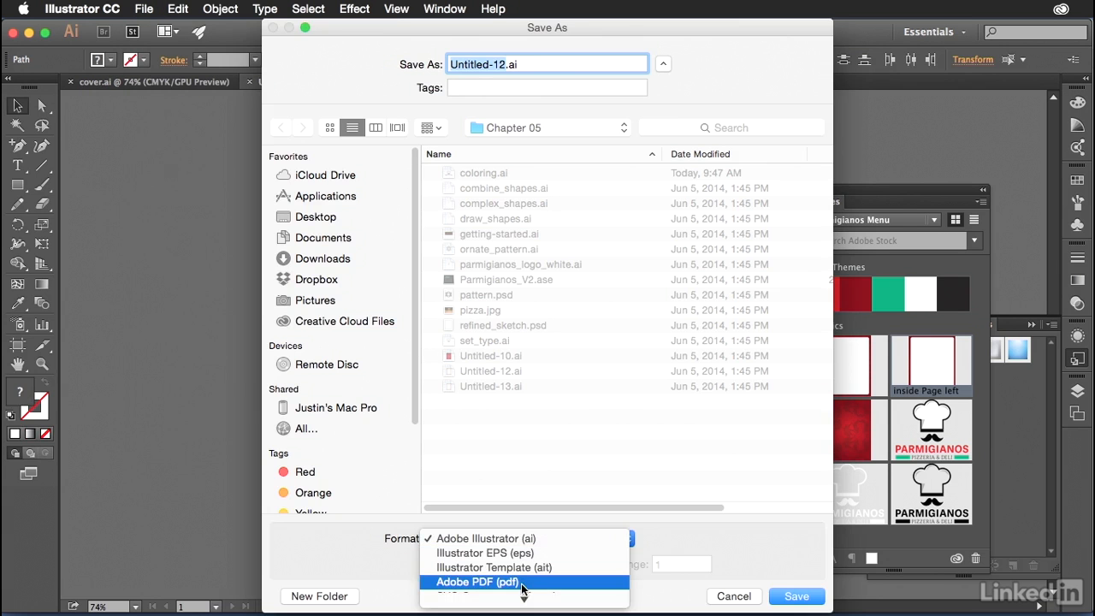
pyautogui.click(479, 581)
pyautogui.click(342, 216)
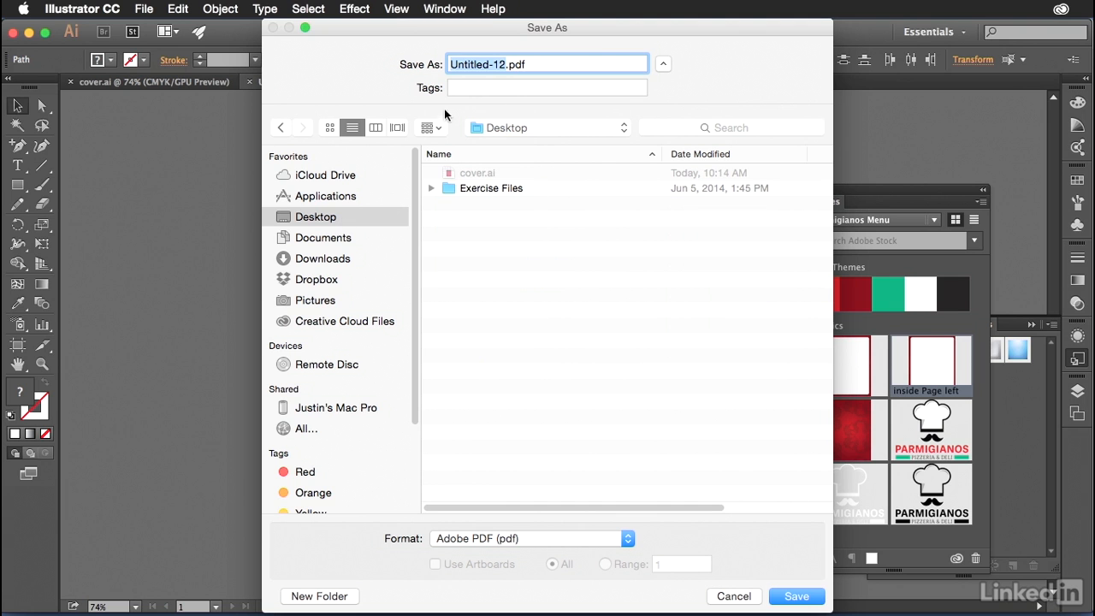
pyautogui.write('inside_left')
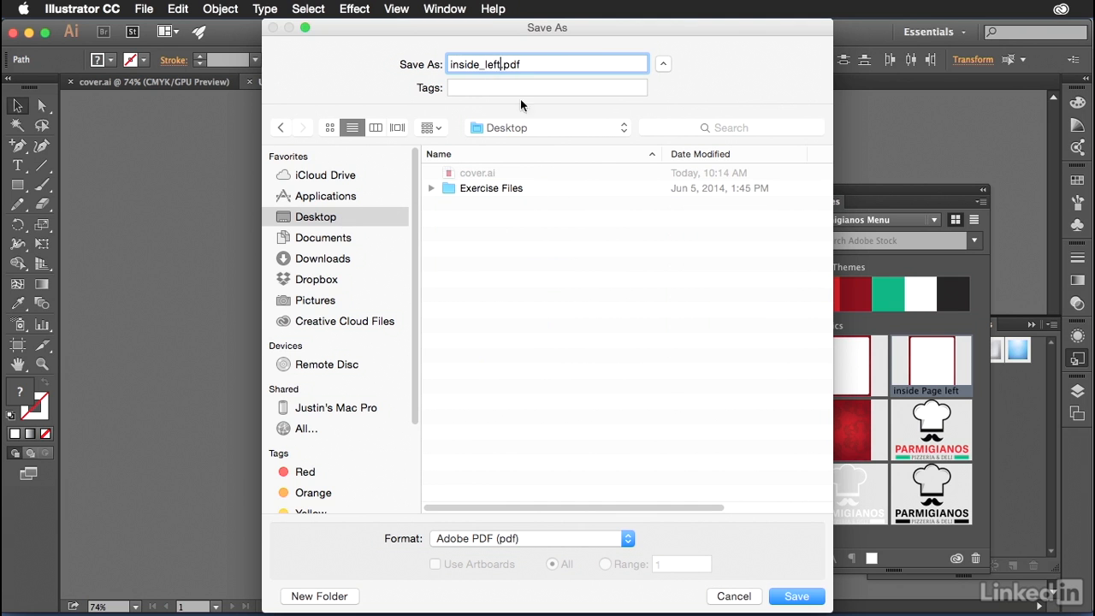
pyautogui.click(779, 596)
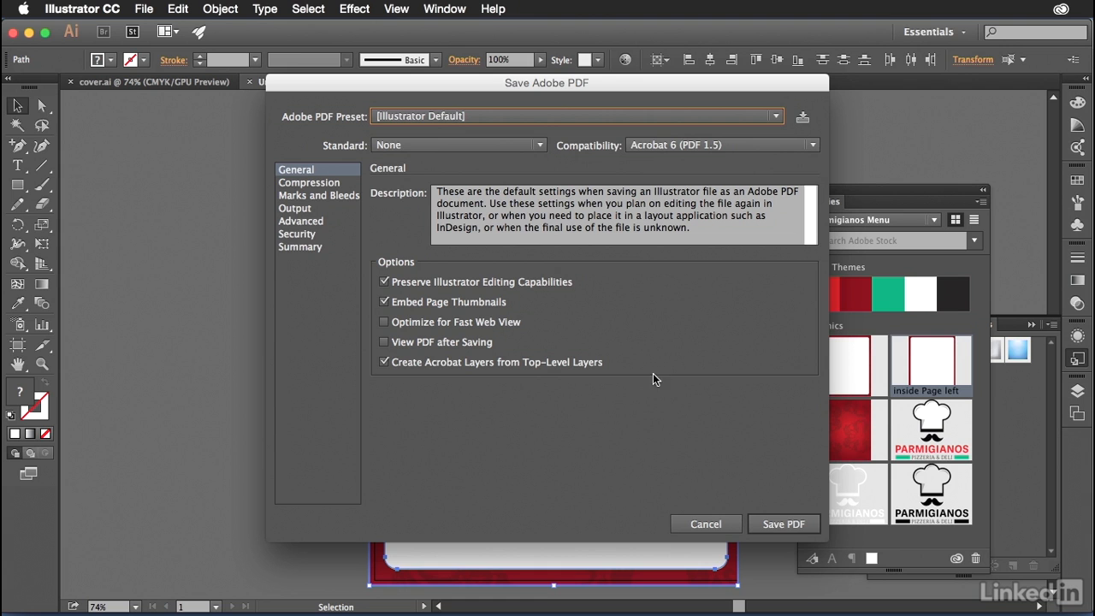
# - Try to save the inside_left PDF with the [Smallest File Size] preset
pyautogui.click(447, 117)
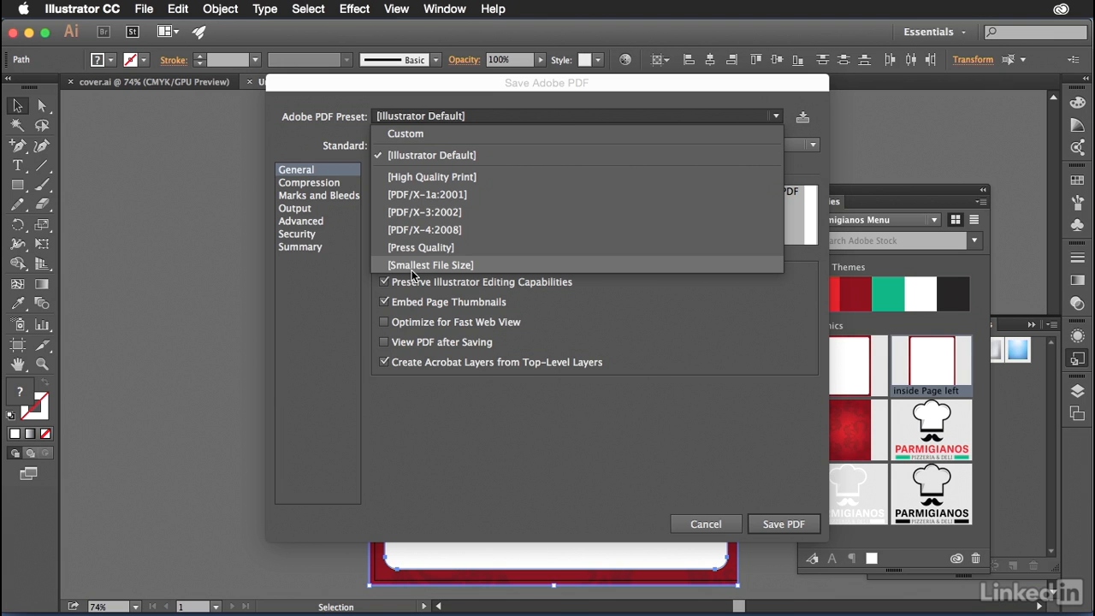
pyautogui.click(412, 270)
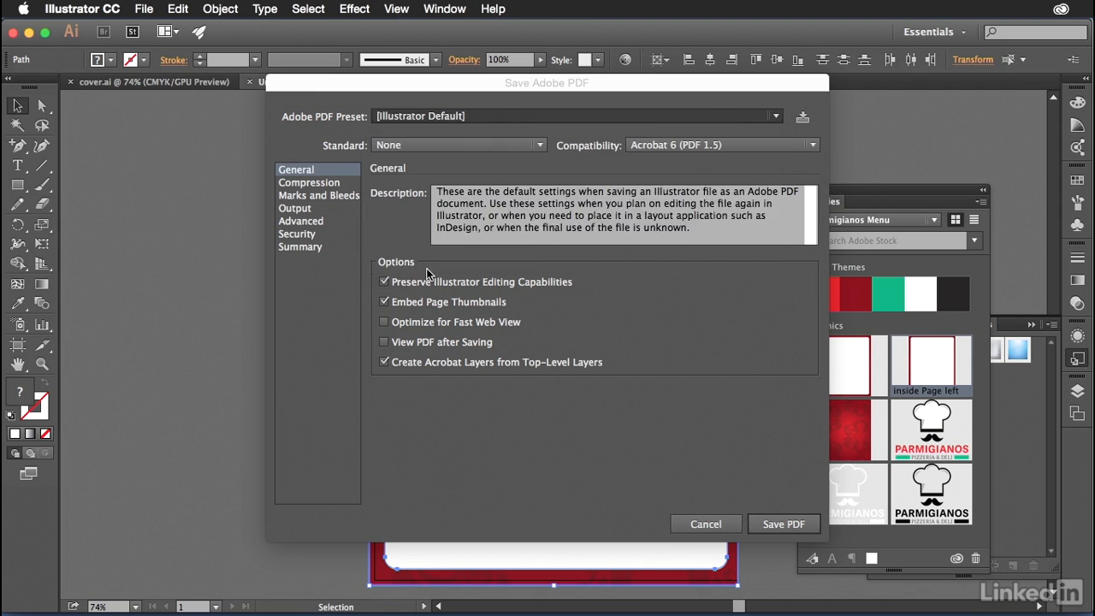
pyautogui.click(777, 524)
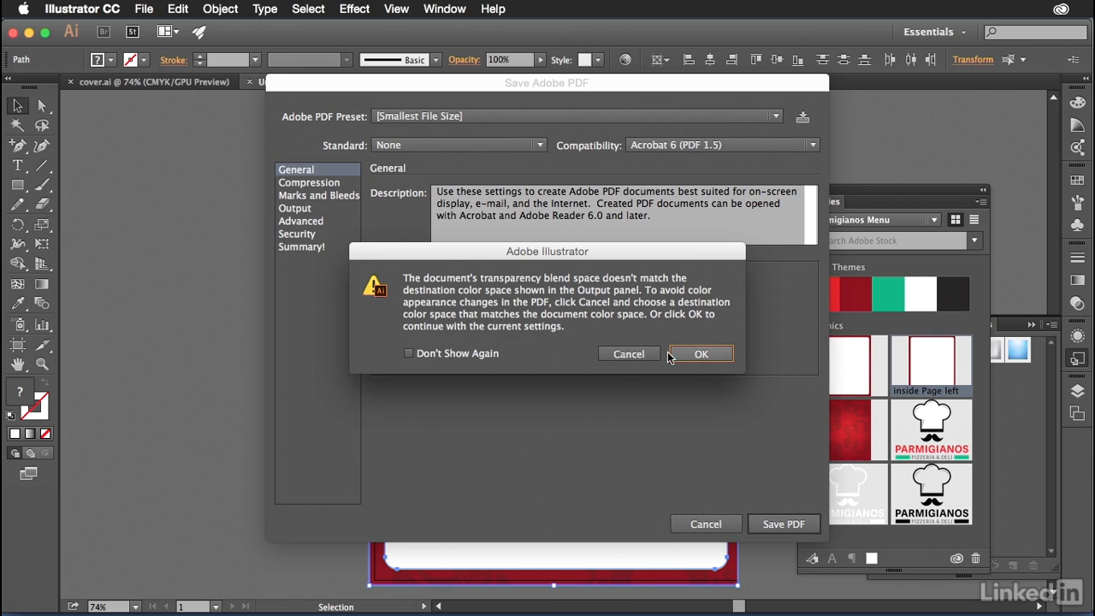
pyautogui.click(630, 354)
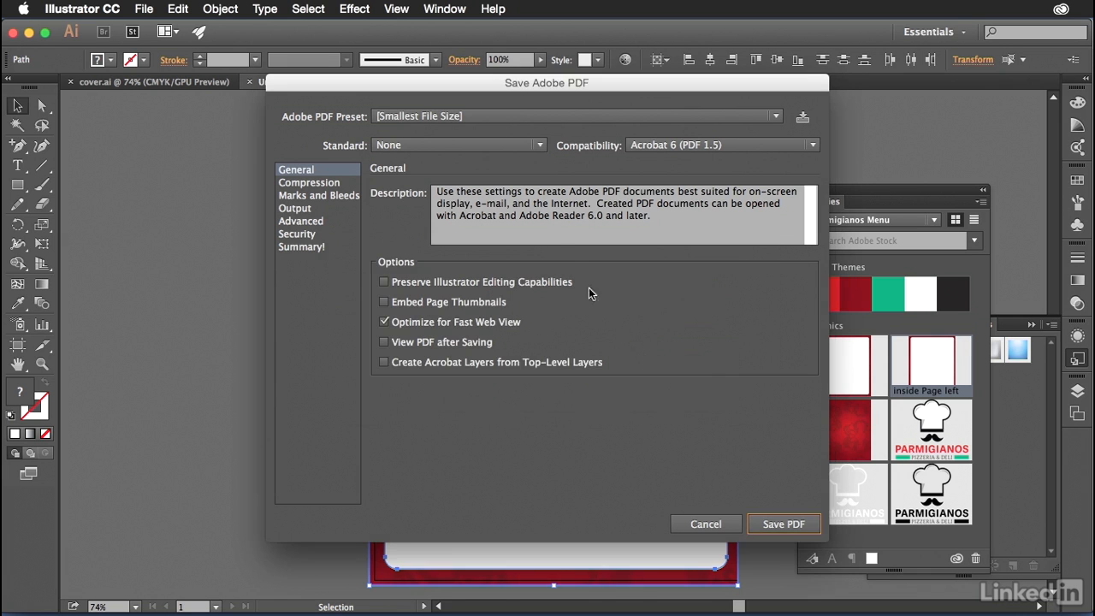
# - Set the Adobe PDF preset to [High Quality Print] and save the inside_left PDF
pyautogui.click(514, 115)
pyautogui.click(504, 171)
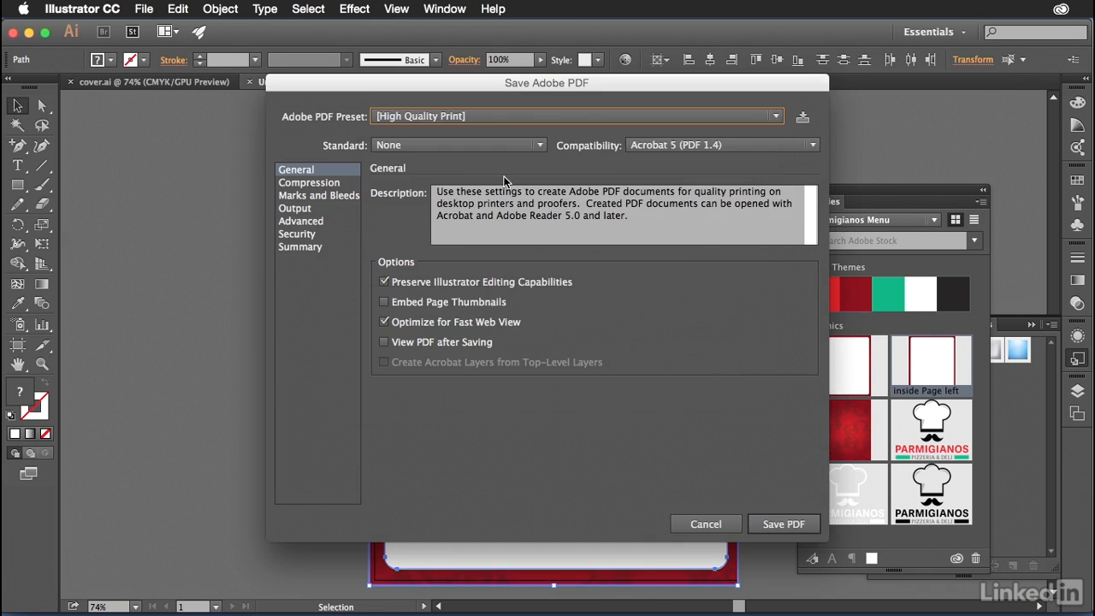
pyautogui.click(781, 524)
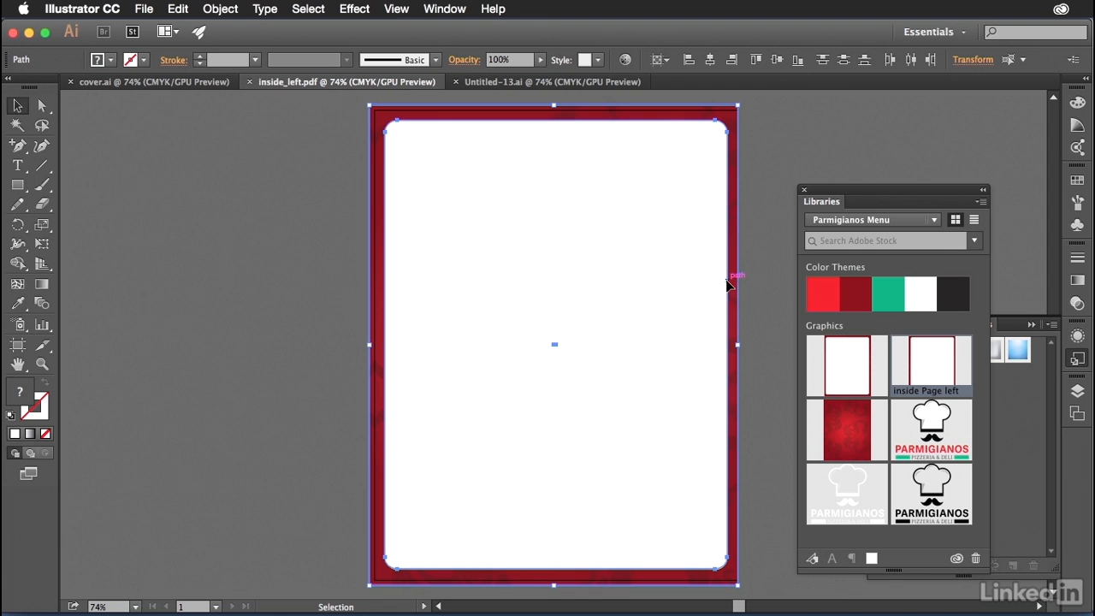
# - Prepare Untitled-13.ai with Save for Web, reviewing the presets and keeping JPEG High
pyautogui.click(542, 83)
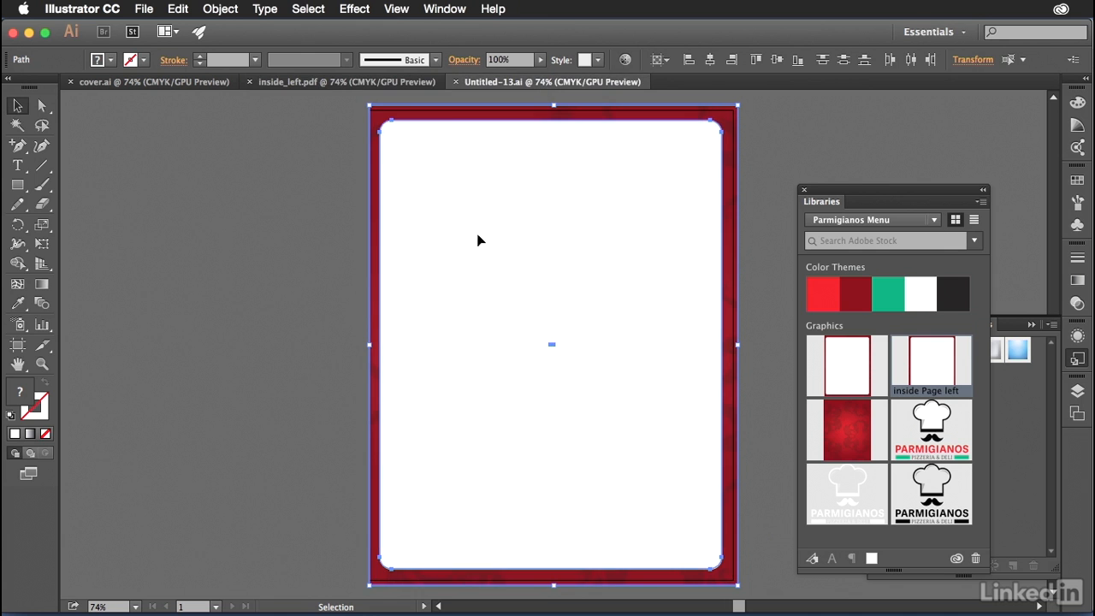
pyautogui.click(146, 9)
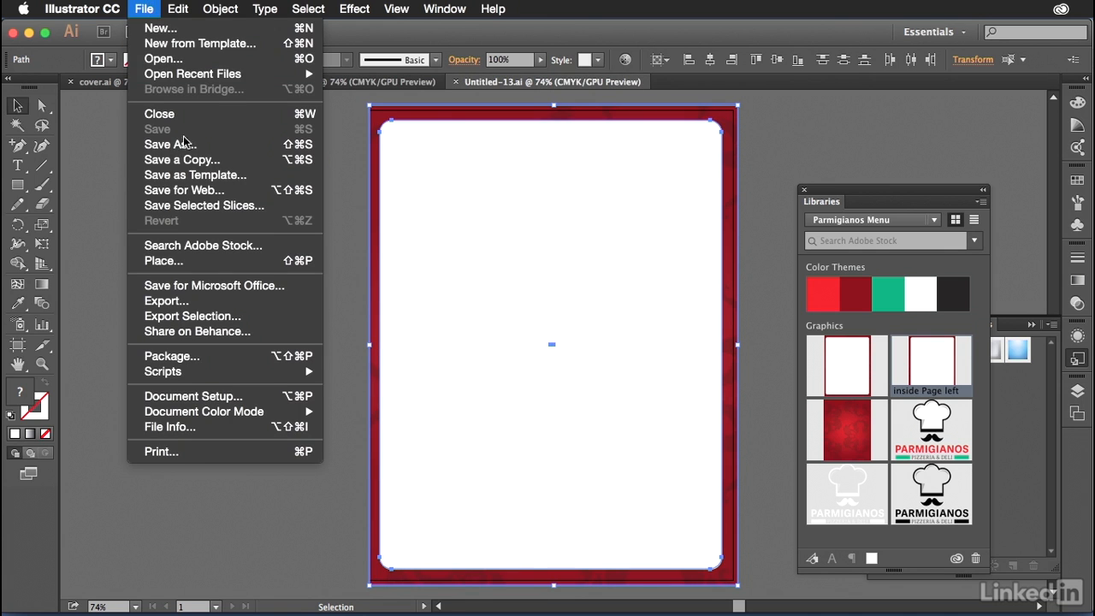
pyautogui.click(204, 192)
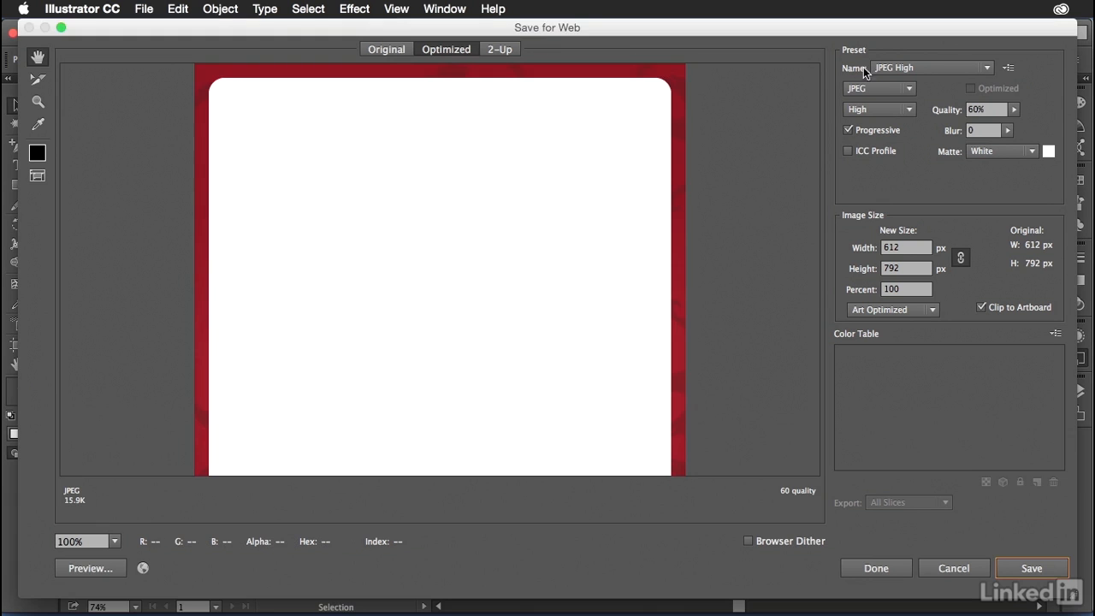
pyautogui.click(925, 68)
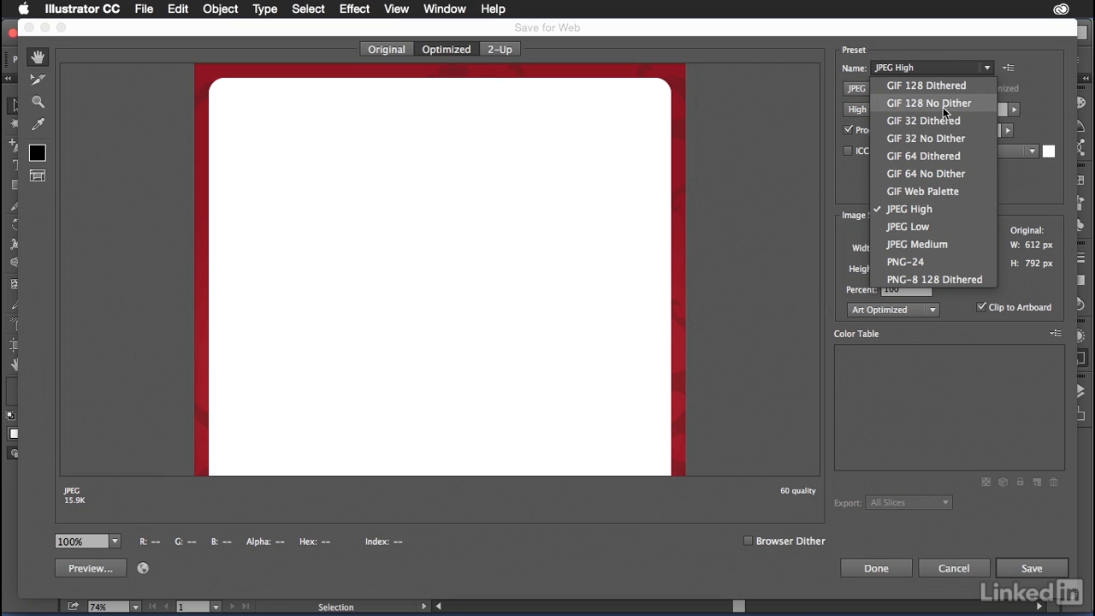
pyautogui.click(924, 212)
# - Save the optimized JPEG image to the Desktop under the name inside_right
pyautogui.click(1022, 566)
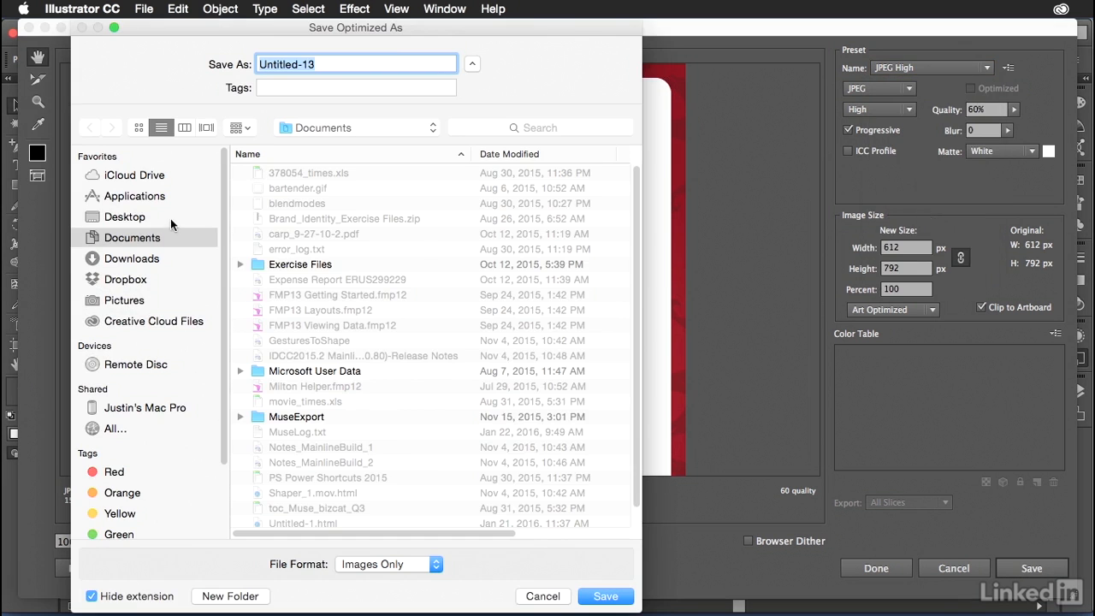
pyautogui.click(171, 219)
pyautogui.write('inside_right')
pyautogui.press('Return')
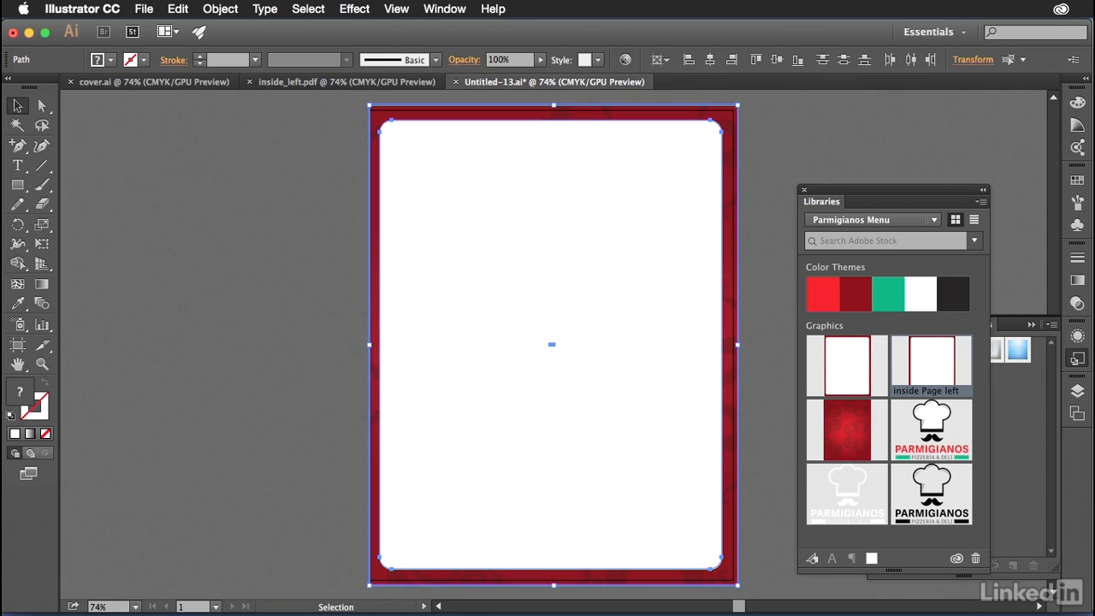
pyautogui.click(168, 84)
pyautogui.click(287, 83)
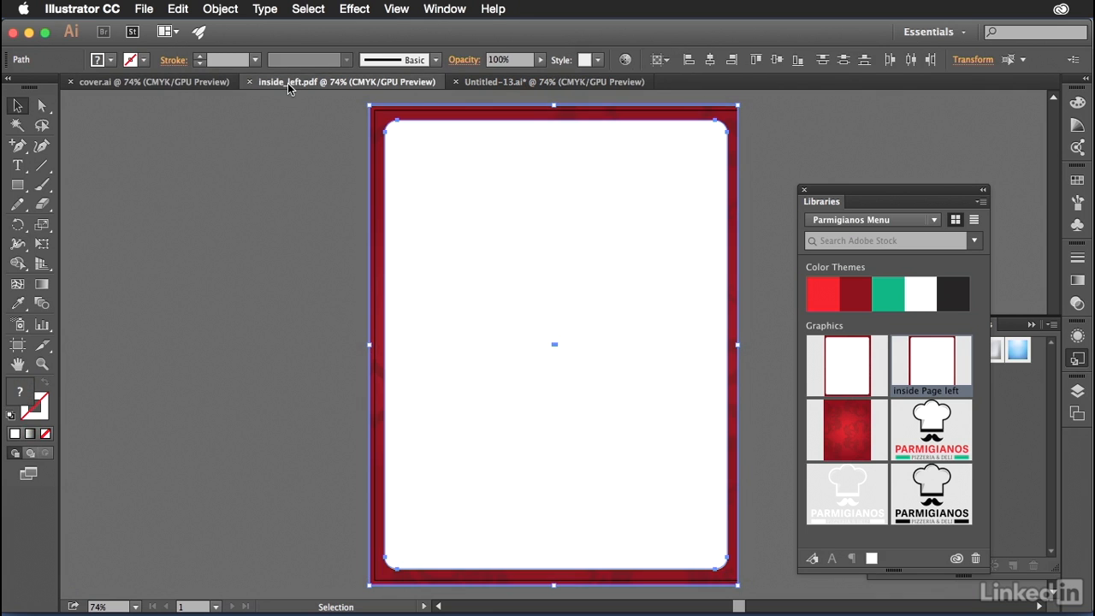
pyautogui.click(531, 83)
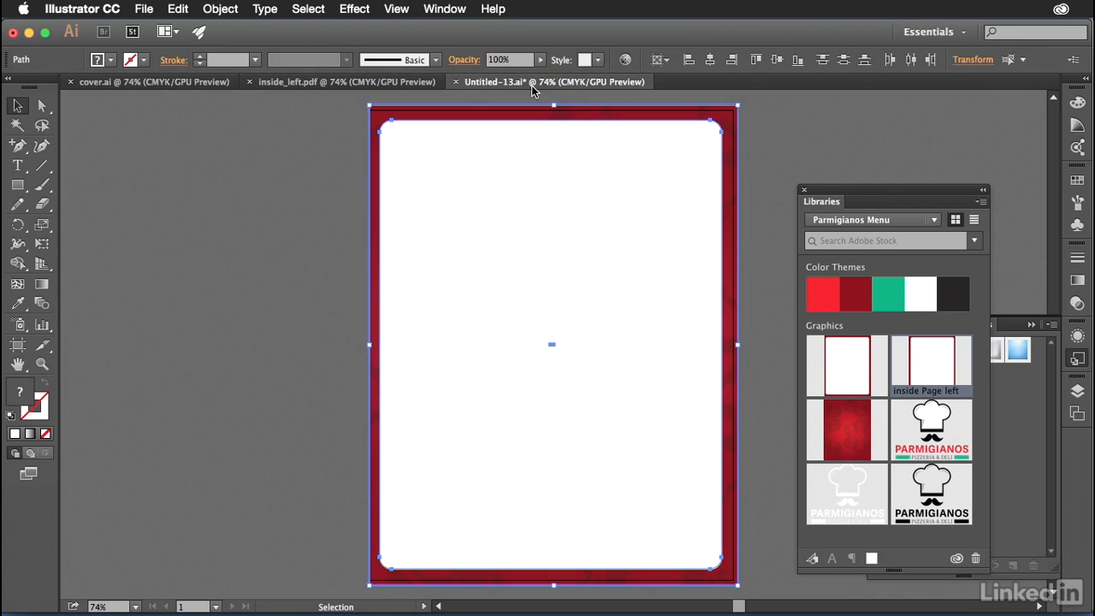